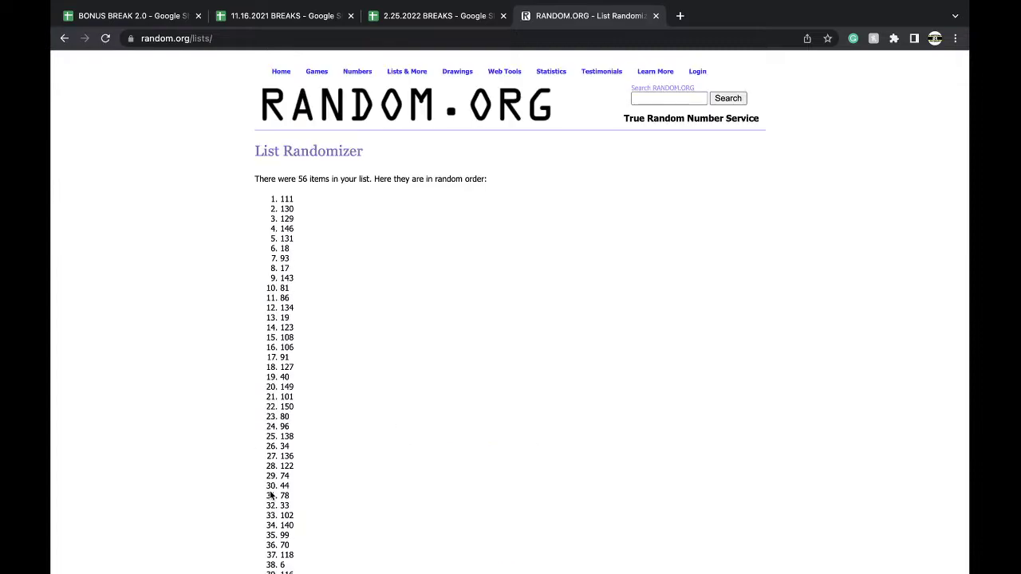
Step: Randomize the number list again on RANDOM.ORG and go to the end of the results
{"action": "left_click", "coordinate": [272, 495]}
{"action": "scroll", "coordinate": [272, 495], "scroll_direction": "down", "scroll_amount": 10}
{"action": "left_click", "coordinate": [271, 554]}
Step: Switch to the 2.25.2022 BREAKS spreadsheet and fill the cell containing 140 in column E with orange
{"action": "left_click", "coordinate": [427, 15]}
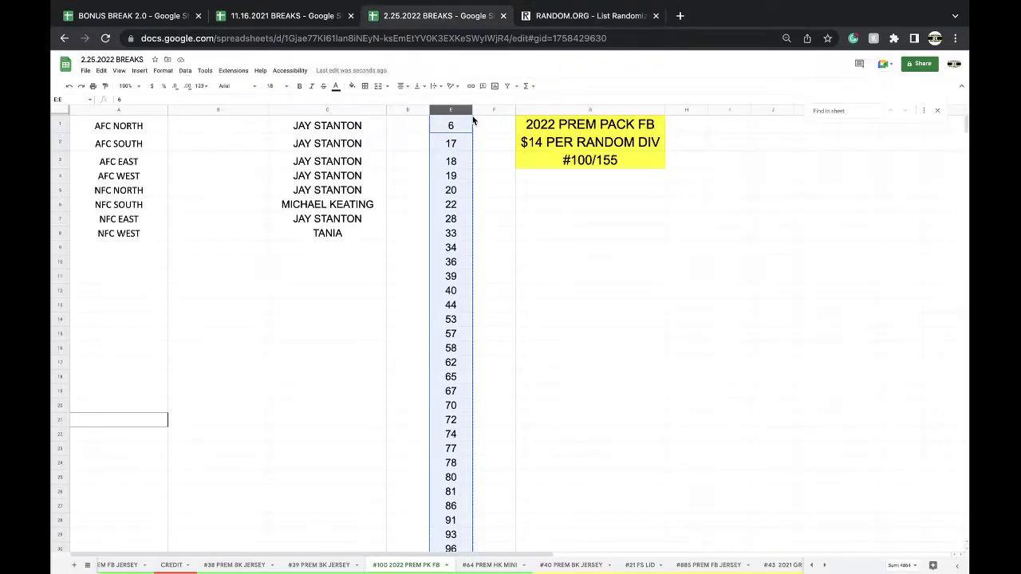
{"action": "scroll", "coordinate": [455, 311], "scroll_direction": "down", "scroll_amount": 5}
{"action": "scroll", "coordinate": [457, 323], "scroll_direction": "down", "scroll_amount": 2}
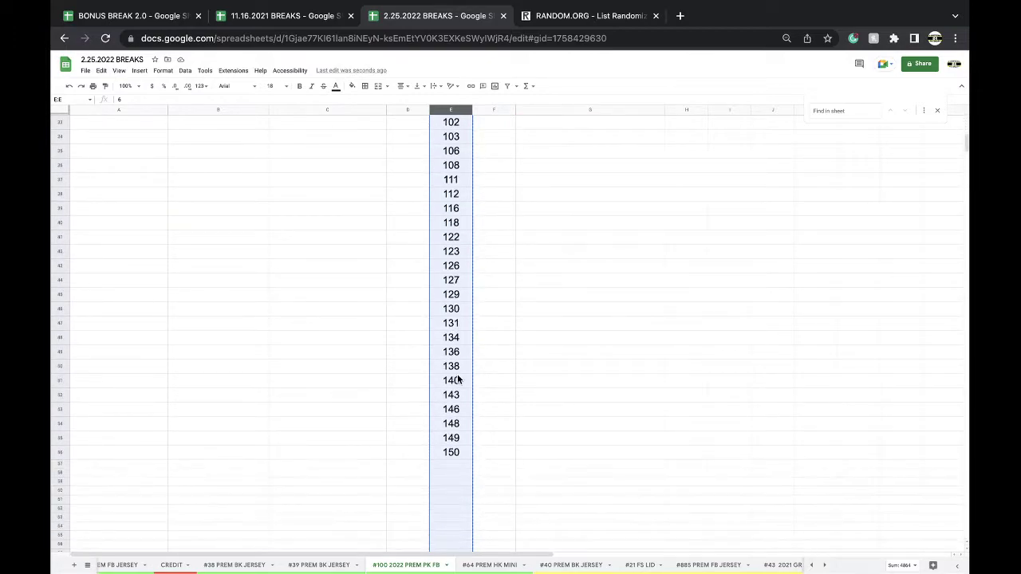
{"action": "left_click", "coordinate": [454, 381]}
{"action": "left_click", "coordinate": [352, 86]}
{"action": "left_click", "coordinate": [391, 113]}
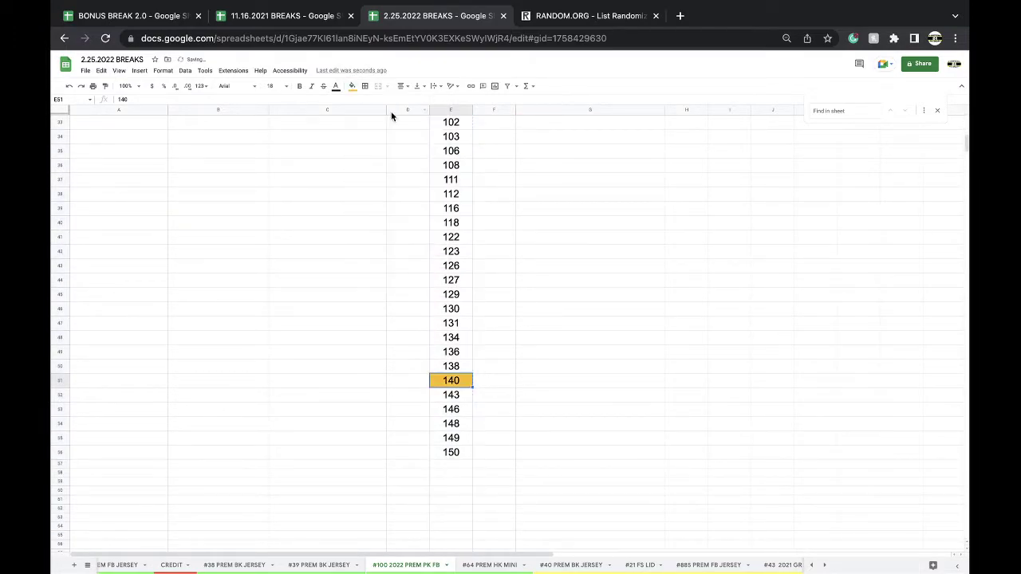
Step: Duplicate the #100 2022 PREM PK FB sheet and rename the copy #101 2022 PREM PK FB
{"action": "right_click", "coordinate": [431, 568]}
{"action": "left_click", "coordinate": [394, 438]}
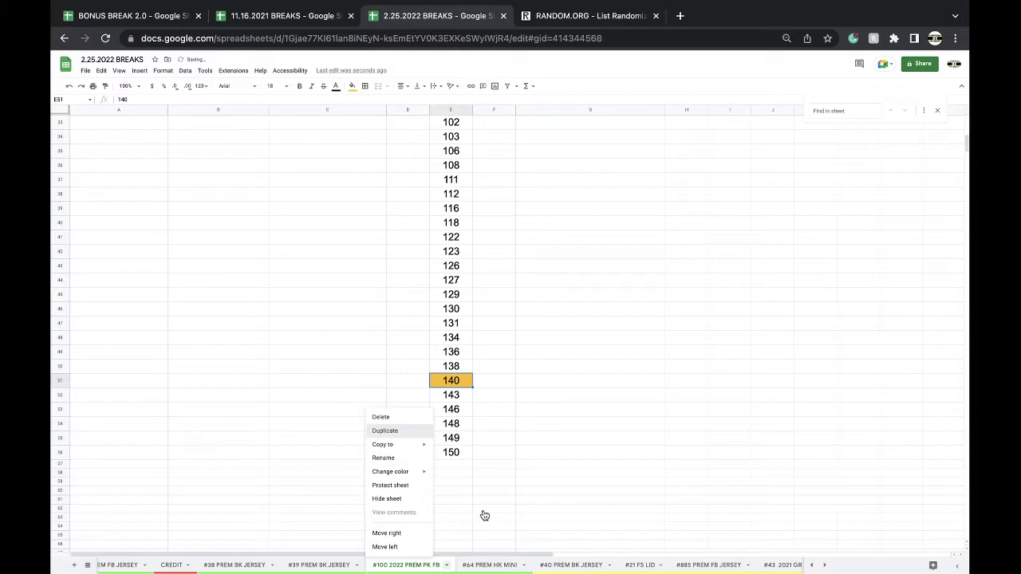
{"action": "left_click", "coordinate": [487, 566]}
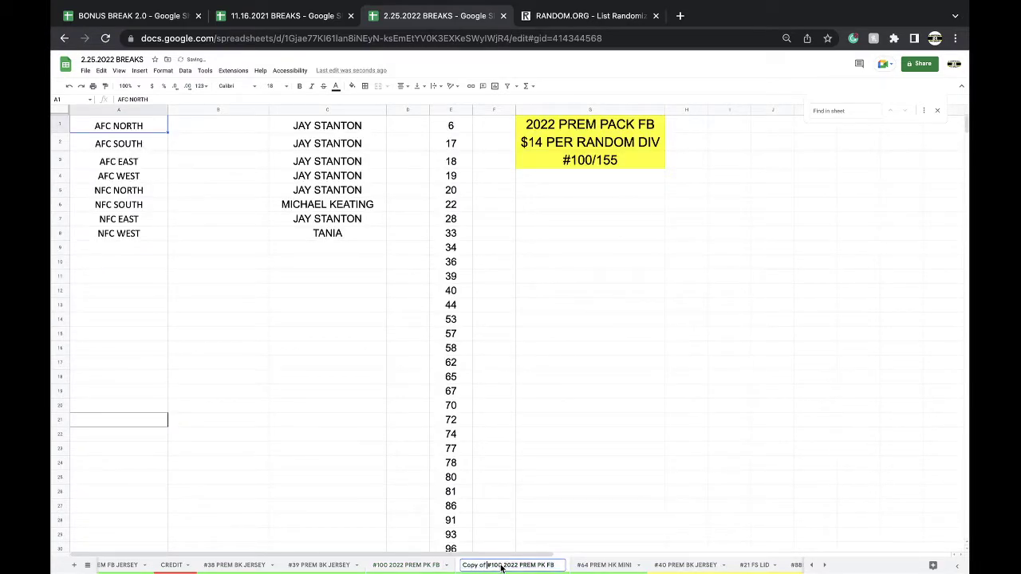
{"action": "key", "text": "BackSpace"}
{"action": "key", "text": "BackSpace"}
{"action": "key", "text": "BackSpace"}
{"action": "key", "text": "BackSpace"}
{"action": "key", "text": "BackSpace"}
{"action": "key", "text": "BackSpace"}
{"action": "key", "text": "BackSpace"}
{"action": "key", "text": "BackSpace"}
{"action": "type", "text": "1"}
{"action": "left_click", "coordinate": [493, 497]}
{"action": "left_click", "coordinate": [479, 569]}
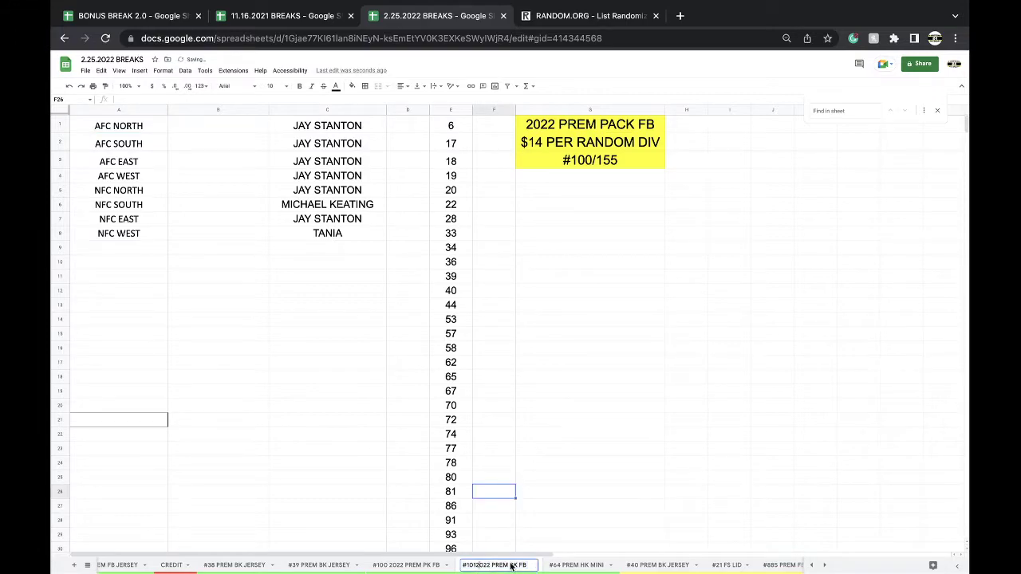
Step: Set the #101 sheet's tab colour to yellow and clear the participant names from column C
{"action": "right_click", "coordinate": [511, 568]}
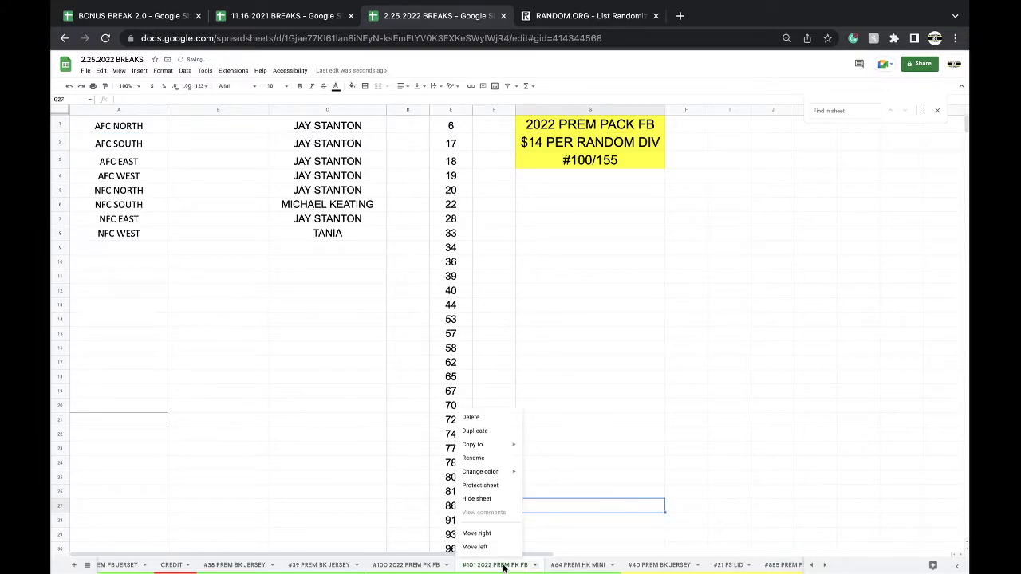
{"action": "mouse_move", "coordinate": [487, 471]}
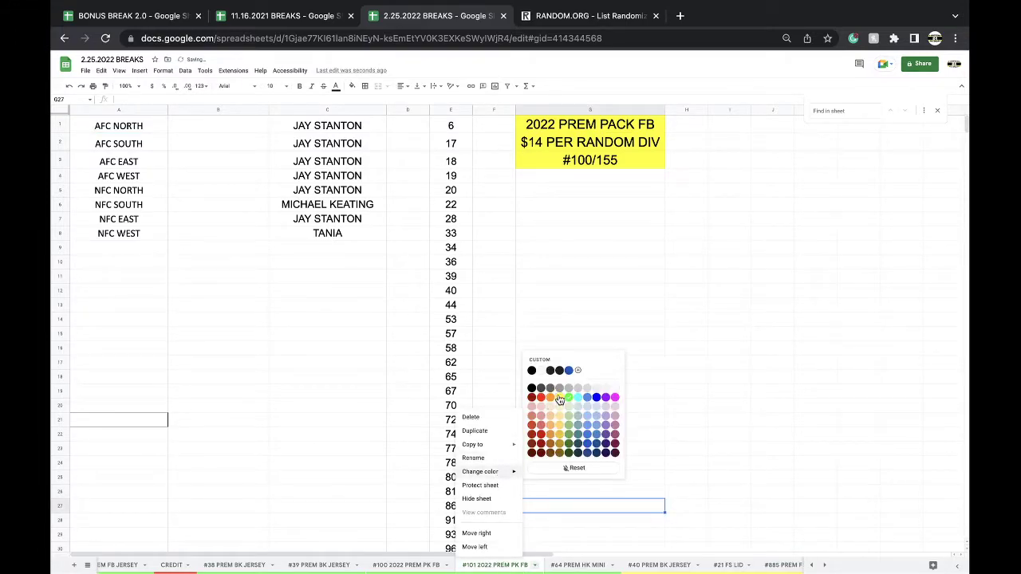
{"action": "left_click", "coordinate": [319, 109]}
{"action": "key", "text": "Delete"}
Step: Delete the row containing 140 in the #101 sheet and move the sheet directly after #21 FS LID
{"action": "scroll", "coordinate": [412, 231], "scroll_direction": "down", "scroll_amount": 10}
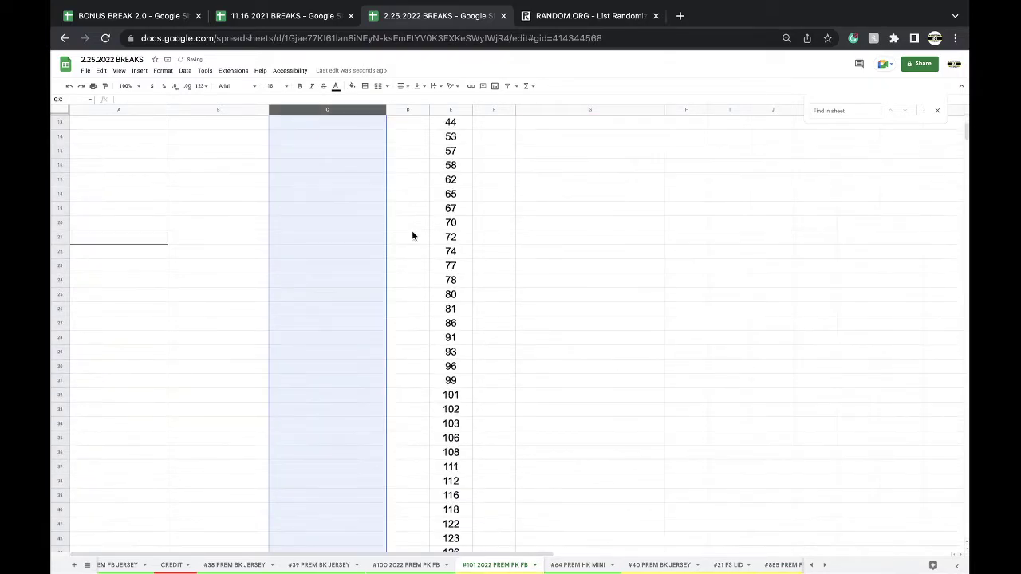
{"action": "right_click", "coordinate": [460, 256]}
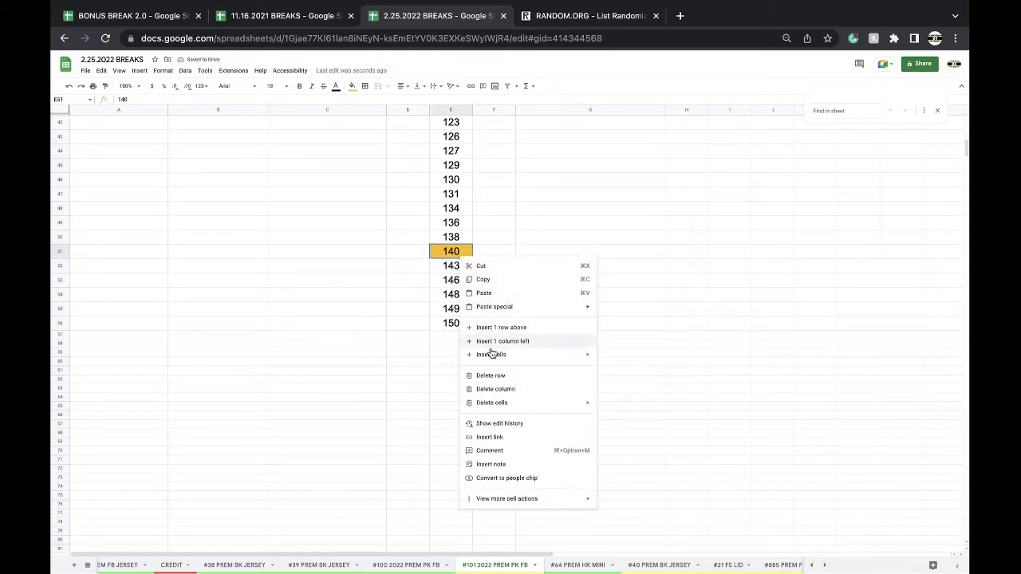
{"action": "left_click", "coordinate": [491, 375]}
{"action": "scroll", "coordinate": [522, 523], "scroll_direction": "up", "scroll_amount": 5}
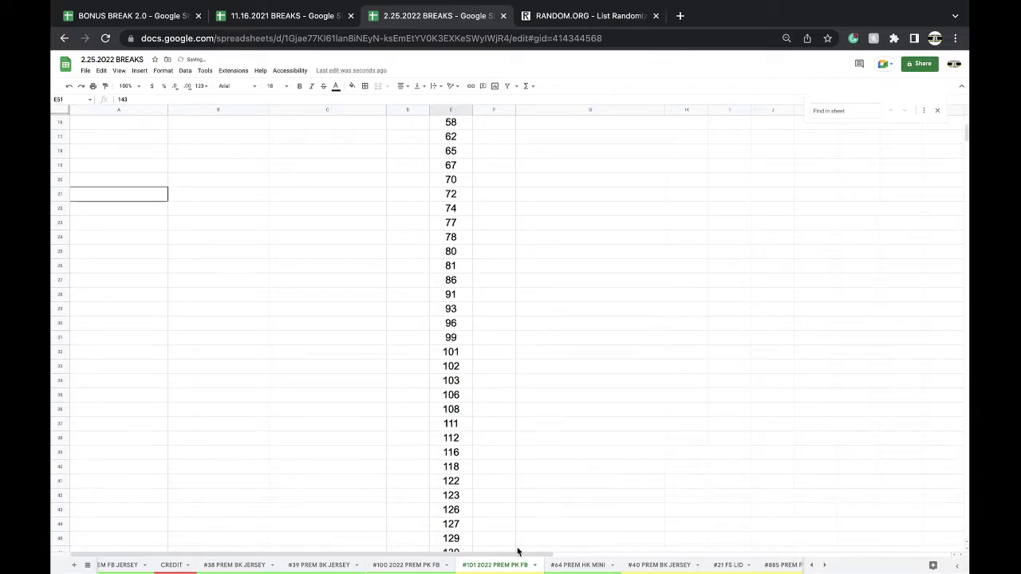
{"action": "left_click_drag", "start_coordinate": [506, 567], "coordinate": [758, 568]}
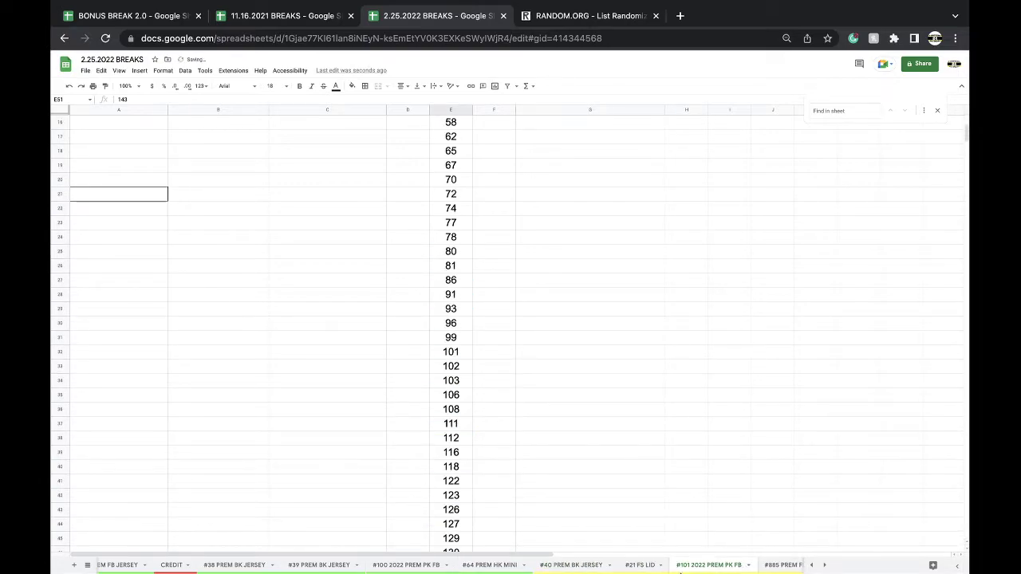
{"action": "left_click", "coordinate": [489, 565]}
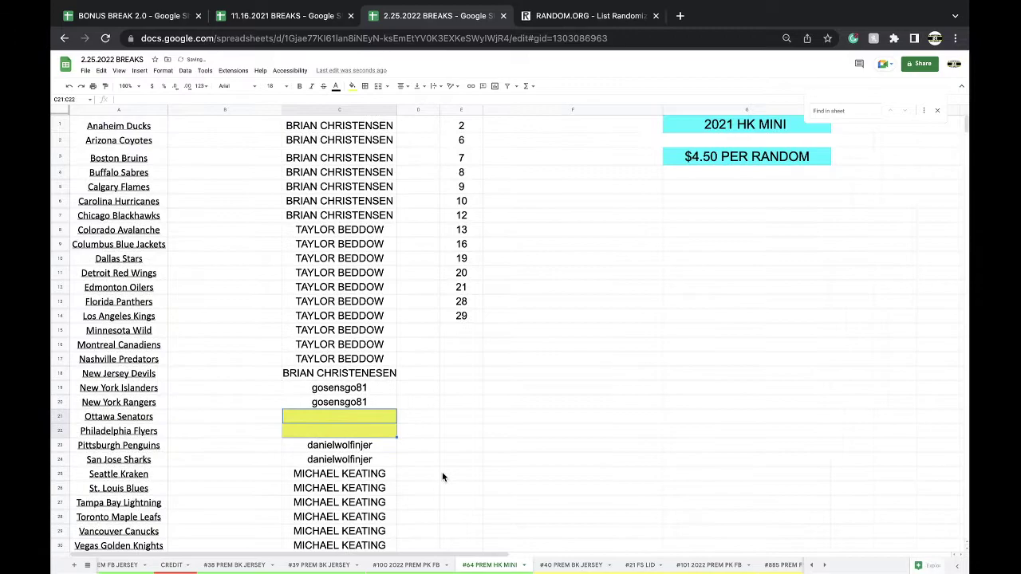
{"action": "left_click", "coordinate": [431, 566]}
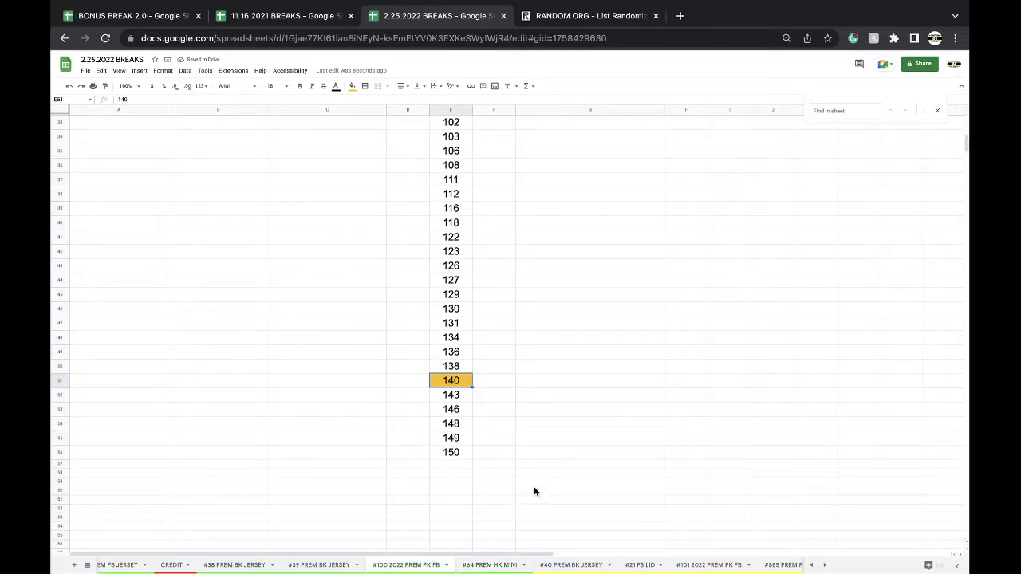
{"action": "left_click", "coordinate": [714, 564]}
{"action": "scroll", "coordinate": [463, 372], "scroll_direction": "down", "scroll_amount": 2}
{"action": "left_click", "coordinate": [406, 565]}
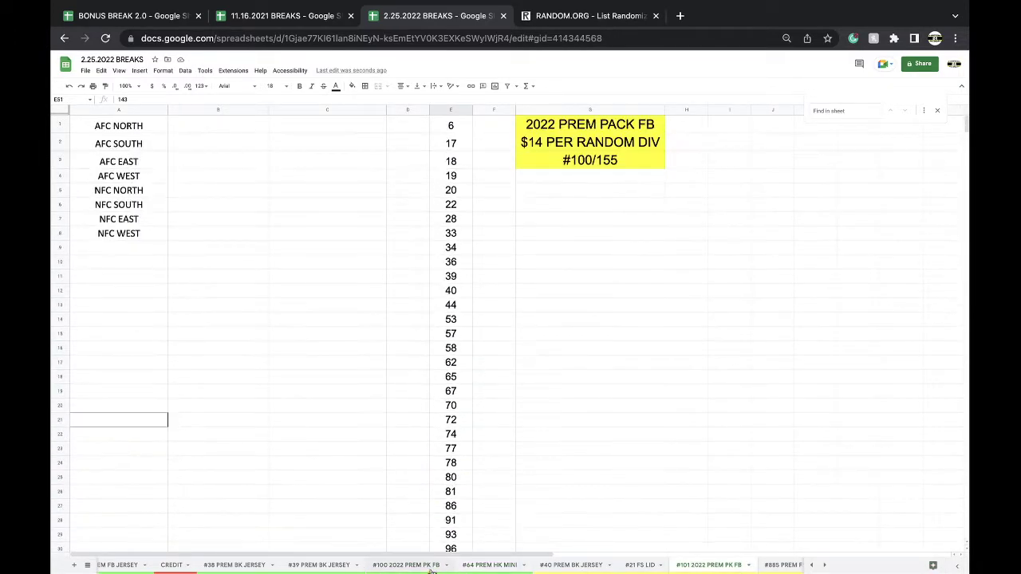
{"action": "scroll", "coordinate": [412, 465], "scroll_direction": "up", "scroll_amount": 4}
{"action": "scroll", "coordinate": [412, 460], "scroll_direction": "up", "scroll_amount": 5}
Step: Change the break number in cell G3 of the #101 sheet to #101/155, and return to the #100 sheet
{"action": "left_click", "coordinate": [709, 565]}
{"action": "double_click", "coordinate": [591, 159]}
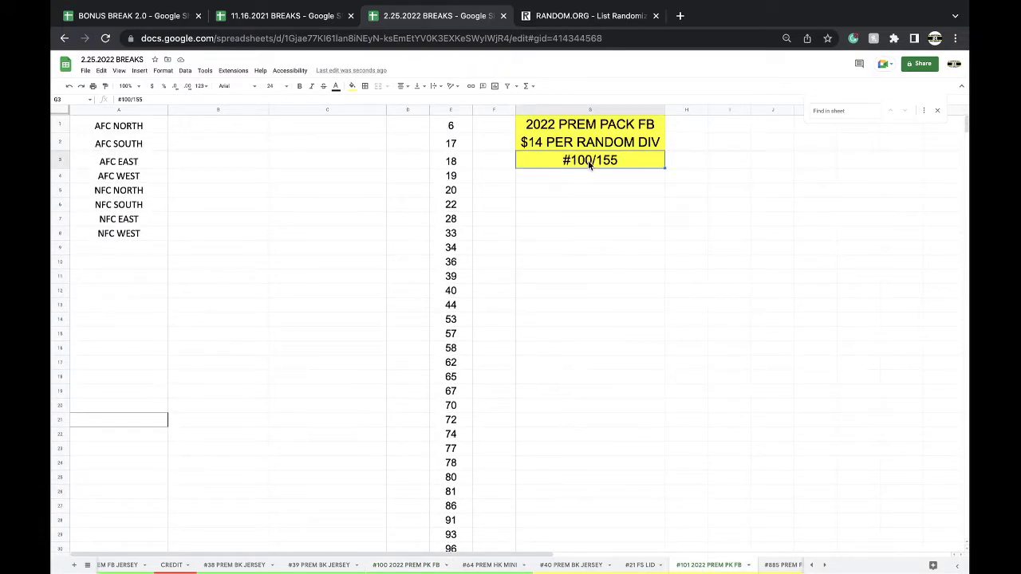
{"action": "key", "text": "BackSpace"}
{"action": "type", "text": "1"}
{"action": "left_click", "coordinate": [423, 566]}
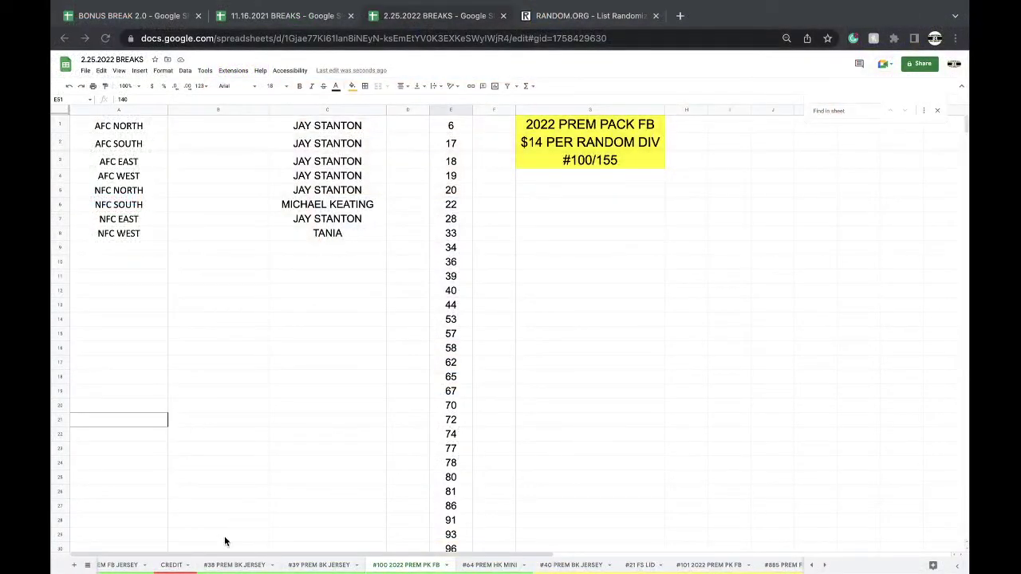
Step: In the CREDIT sheet, enter $21 in cell B69 beside the customer's name
{"action": "left_click", "coordinate": [172, 564]}
{"action": "left_click", "coordinate": [326, 451]}
{"action": "type", "text": "TA"}
{"action": "left_click", "coordinate": [264, 481]}
{"action": "type", "text": "$21"}
{"action": "left_click", "coordinate": [335, 438]}
{"action": "key", "text": "ctrl+f"}
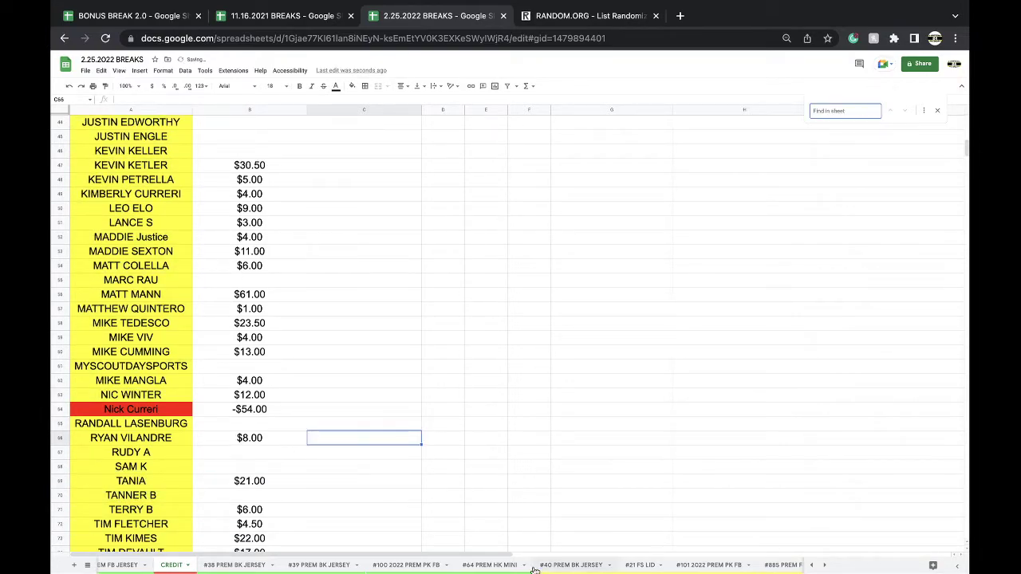
Step: Copy the participant names in C1:C8 of the #100 2022 PREM PK FB sheet
{"action": "left_click", "coordinate": [431, 566]}
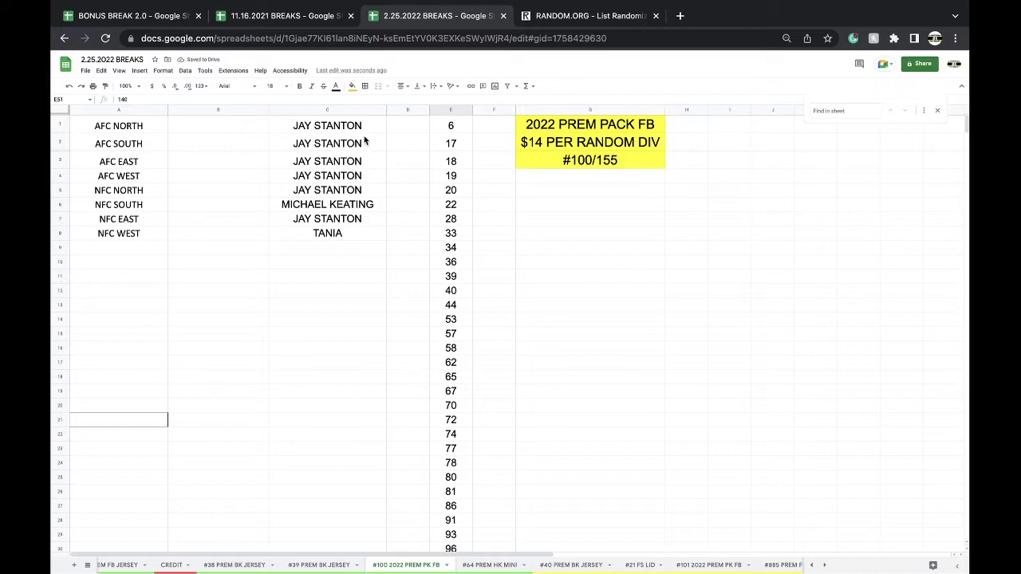
{"action": "left_click_drag", "start_coordinate": [340, 134], "coordinate": [335, 235]}
{"action": "key", "text": "ctrl+c"}
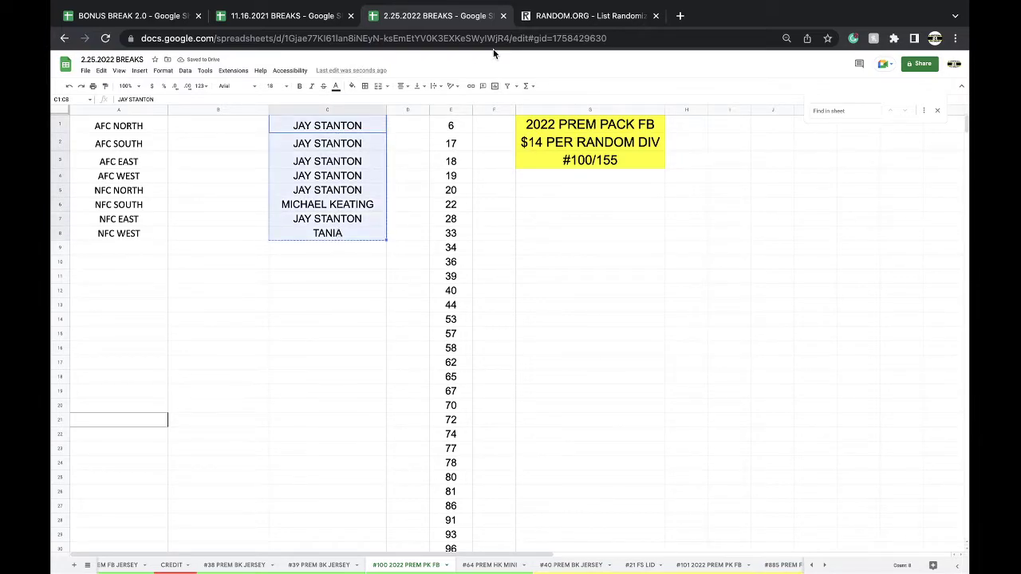
Step: Load an empty List Randomizer form on RANDOM.ORG and paste the copied participant names into it
{"action": "left_click", "coordinate": [544, 26]}
{"action": "left_click", "coordinate": [524, 38]}
{"action": "key", "text": "Return"}
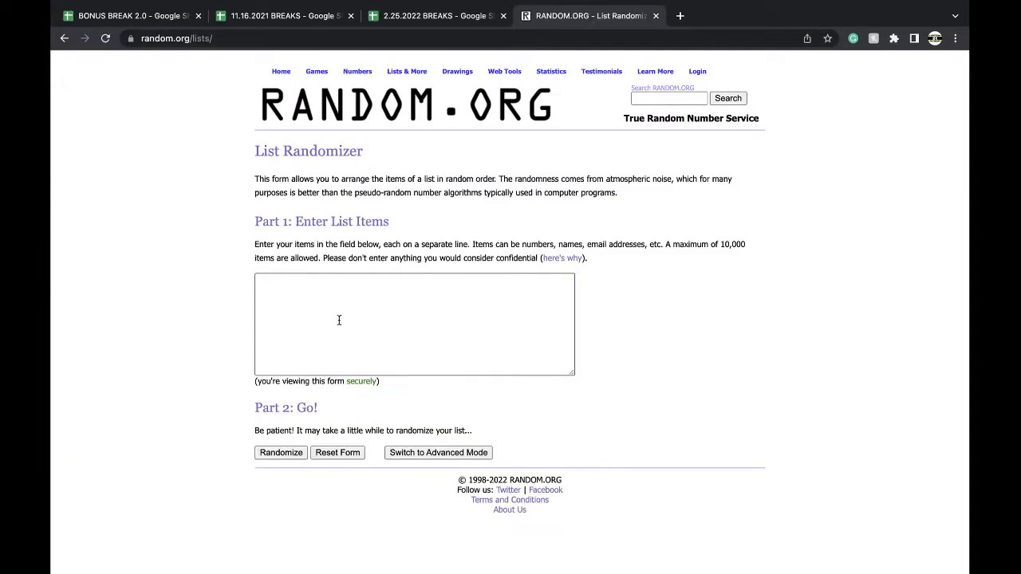
{"action": "left_click", "coordinate": [338, 319]}
{"action": "key", "text": "ctrl+v"}
Step: Randomize the pasted participant list, repeating the shuffle several times
{"action": "left_click", "coordinate": [295, 453]}
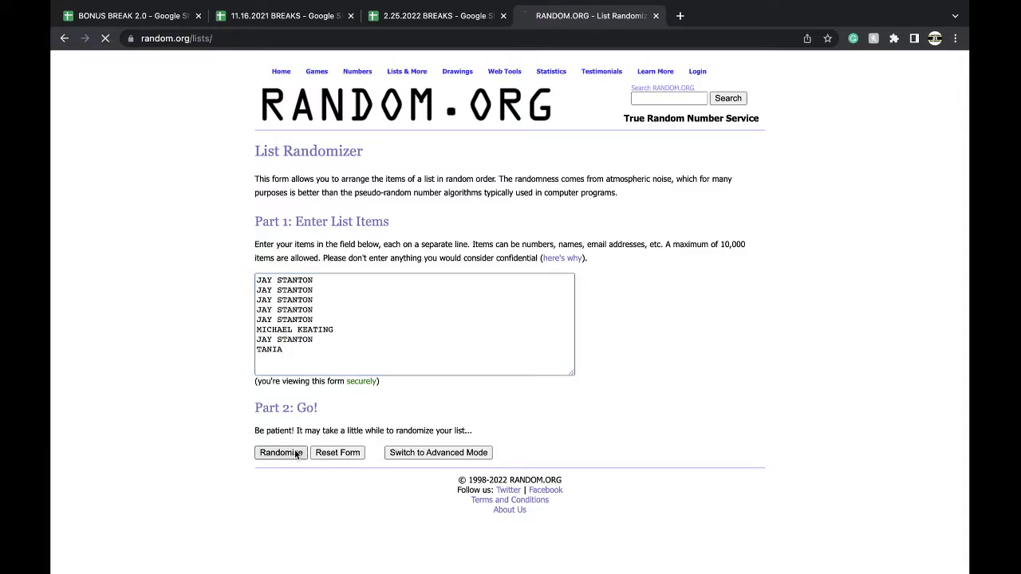
{"action": "left_click", "coordinate": [271, 344]}
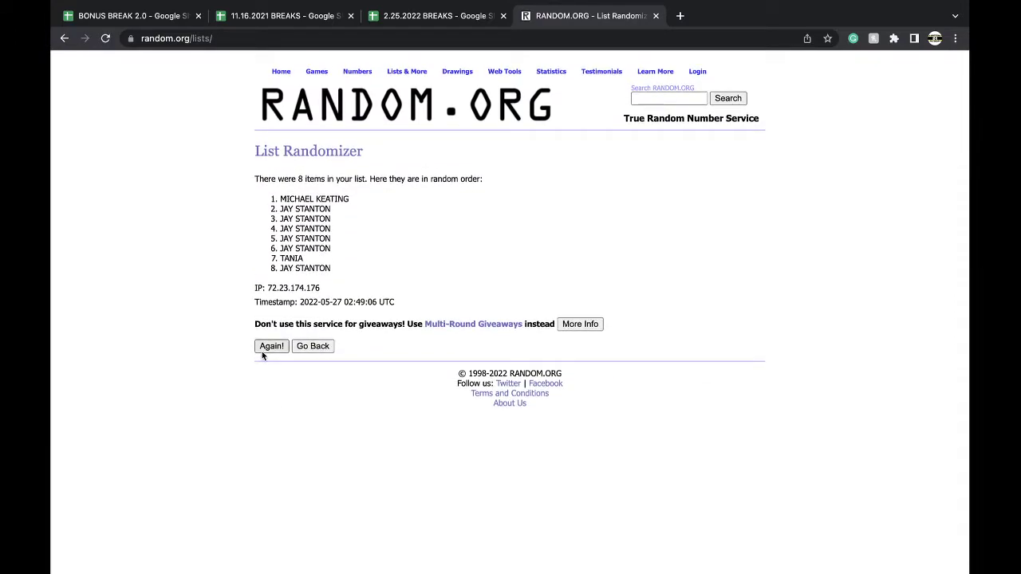
{"action": "left_click", "coordinate": [271, 368]}
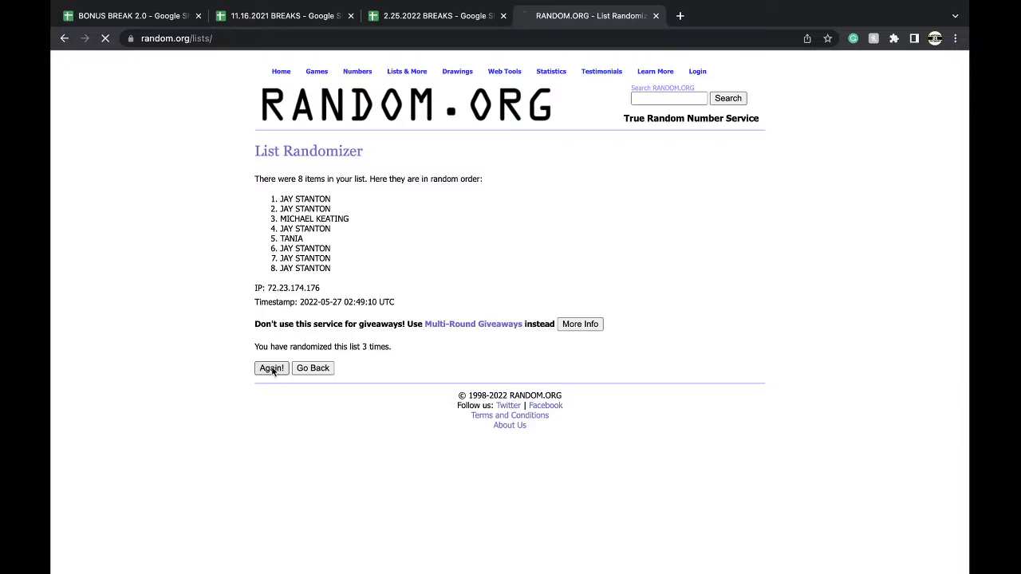
{"action": "left_click", "coordinate": [272, 368]}
{"action": "left_click", "coordinate": [271, 367]}
Step: Copy the randomized names and paste them without formatting into column B of the #100 sheet, starting at B1
{"action": "left_click_drag", "start_coordinate": [278, 198], "coordinate": [340, 278]}
{"action": "left_click", "coordinate": [451, 20]}
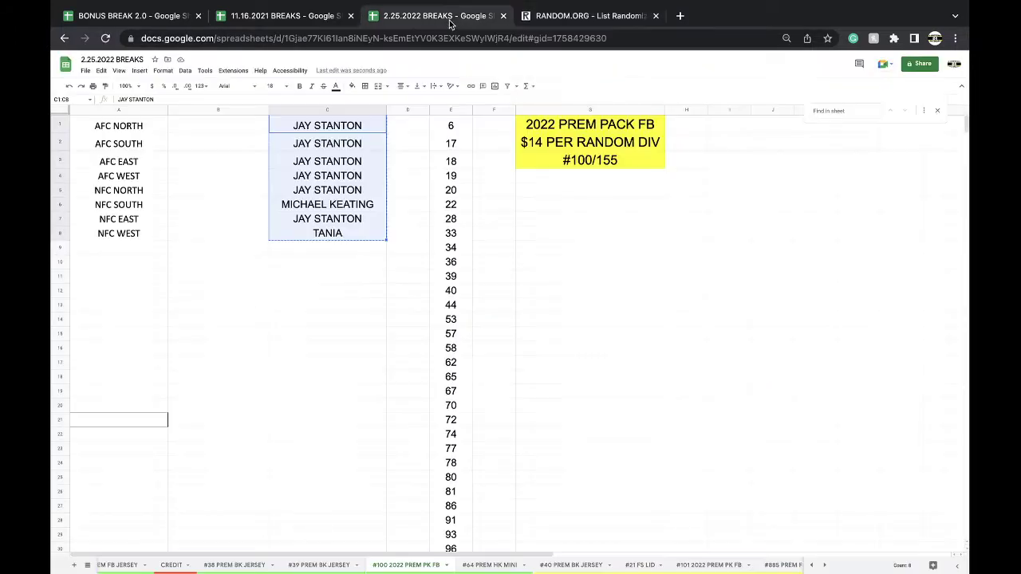
{"action": "left_click", "coordinate": [266, 127]}
{"action": "key", "text": "ctrl+v"}
{"action": "key", "text": "ctrl+shift+v"}
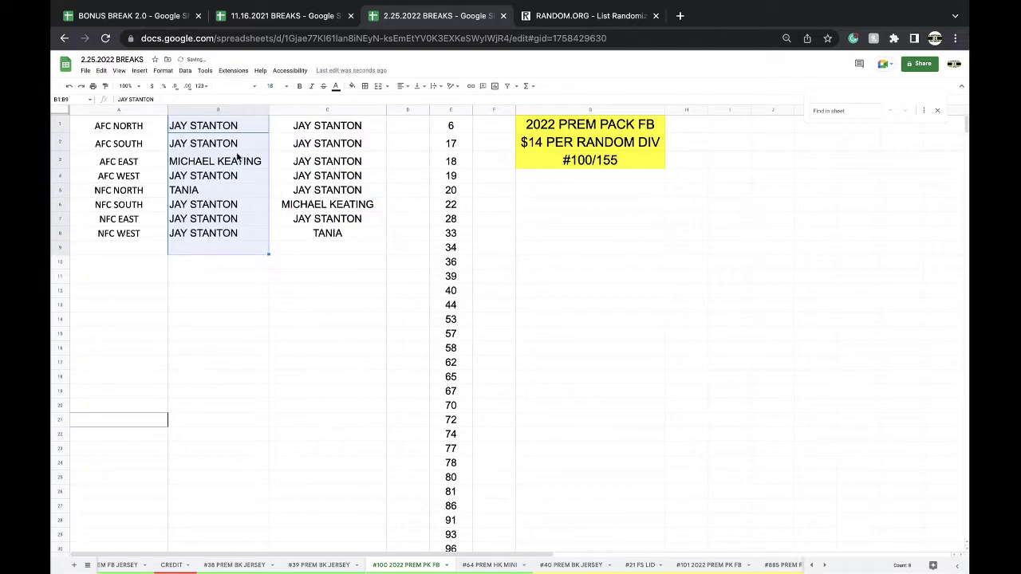
Step: Go through the name assigned to each division in column B, from B1 down to B6
{"action": "left_click", "coordinate": [220, 127]}
{"action": "key", "text": "Down"}
{"action": "key", "text": "Down"}
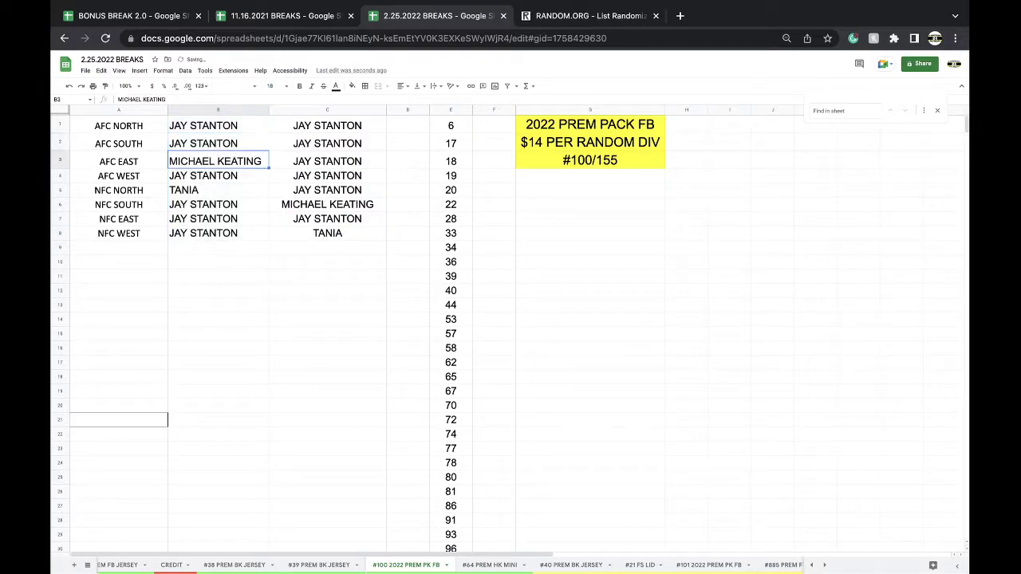
{"action": "key", "text": "Down"}
{"action": "key", "text": "Down"}
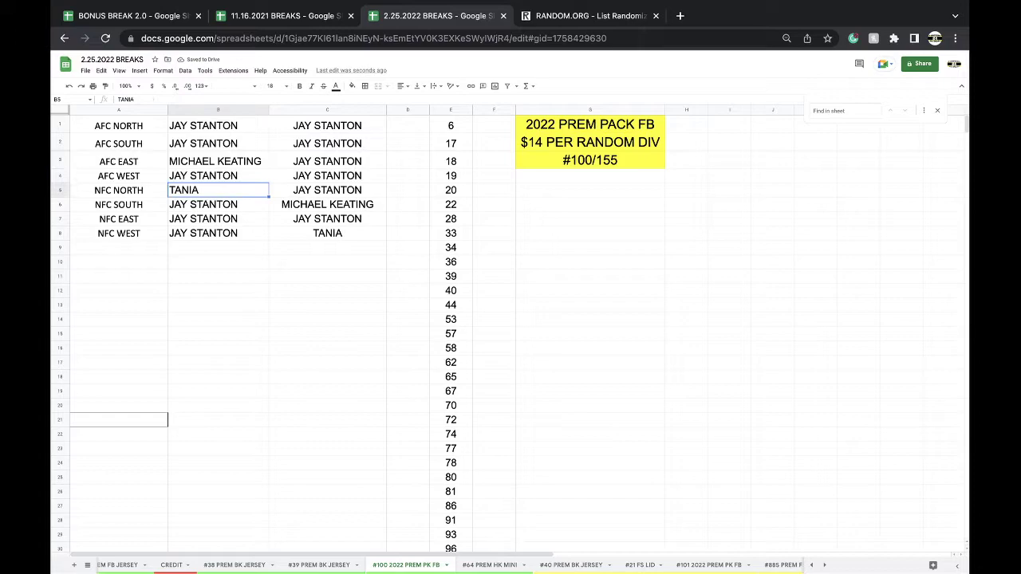
{"action": "key", "text": "Down"}
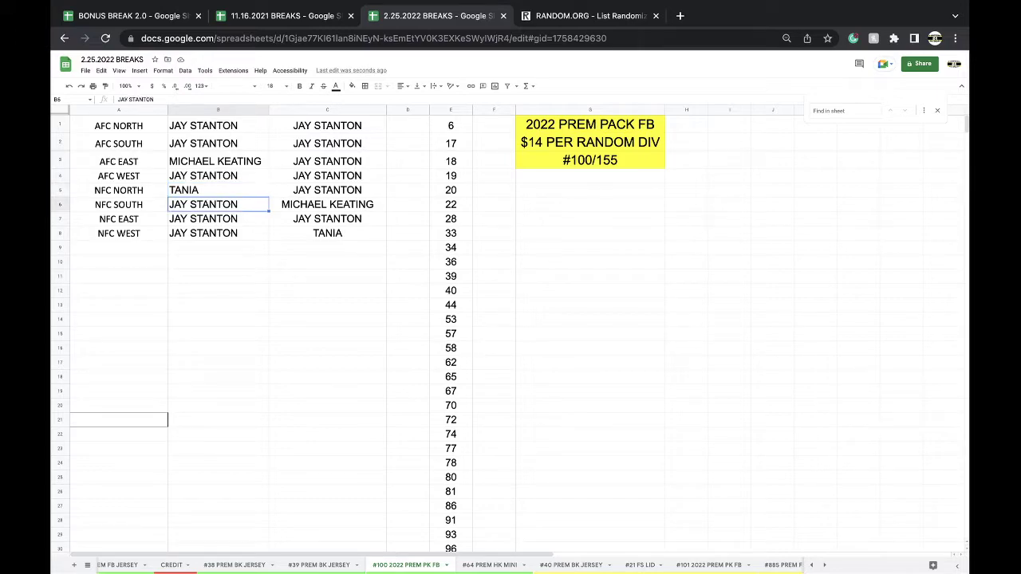